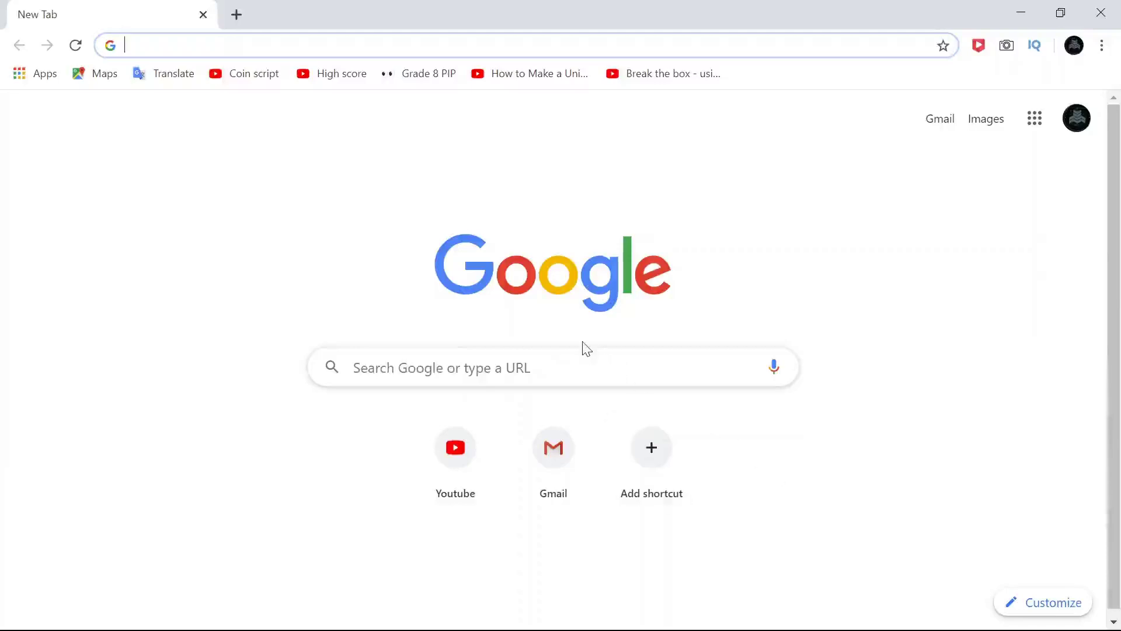
Step: Search Google for 'Unity asset store' to reach the Asset Store's Top paid assets page
click(588, 384)
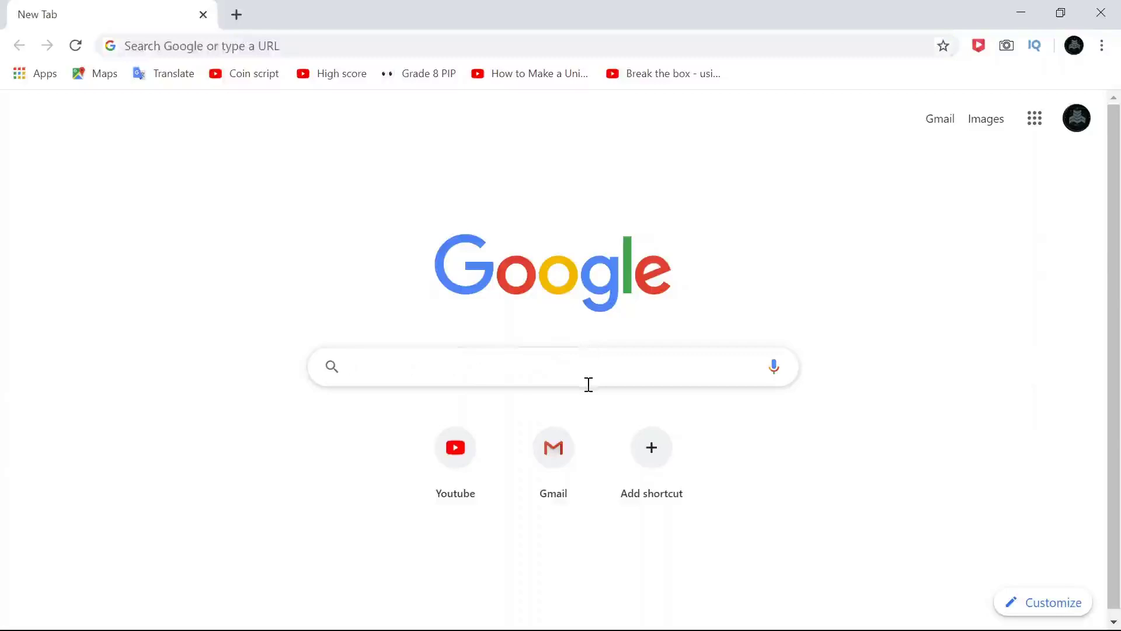
text(Uni)
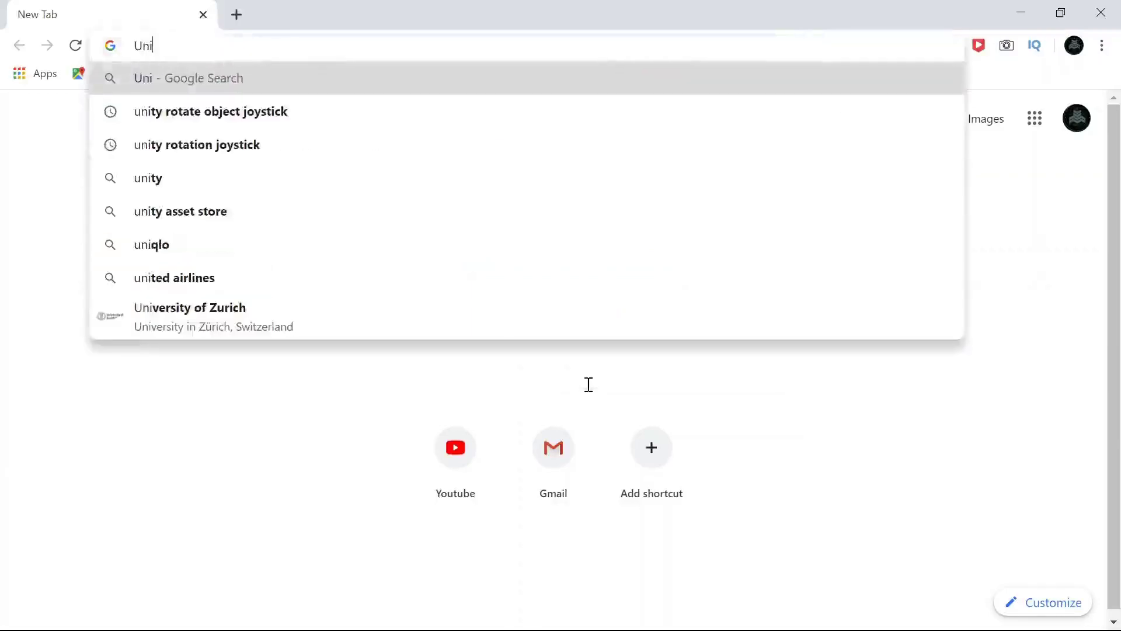
text(ty asse)
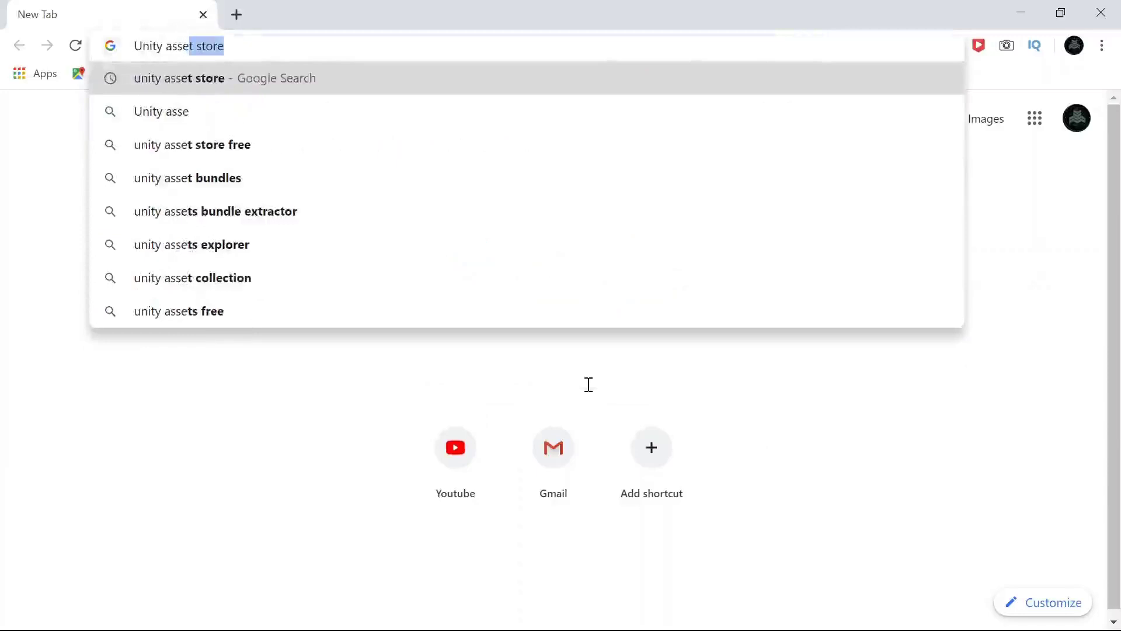
key(Return)
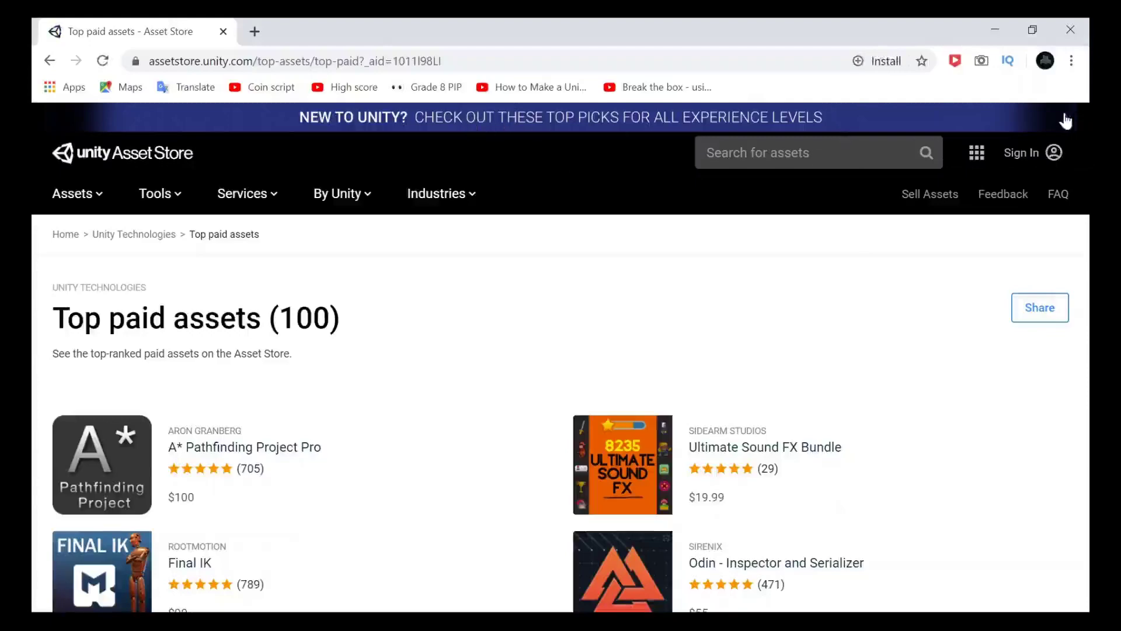
Step: Sign in to the Unity Asset Store through the Unity ID sign-in page
click(1019, 152)
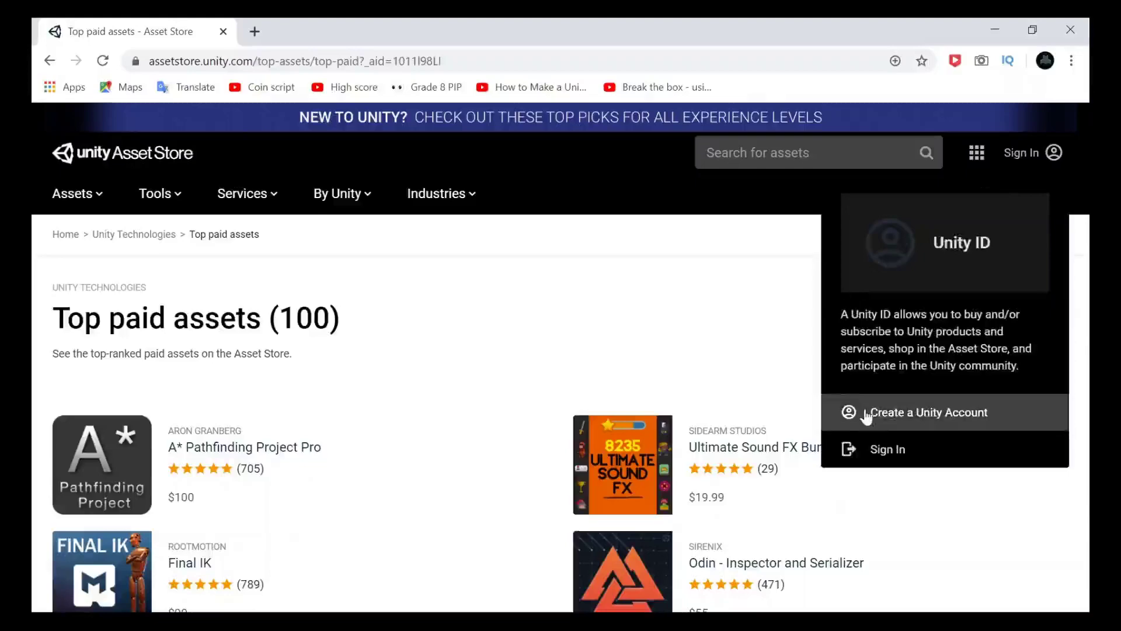
click(870, 439)
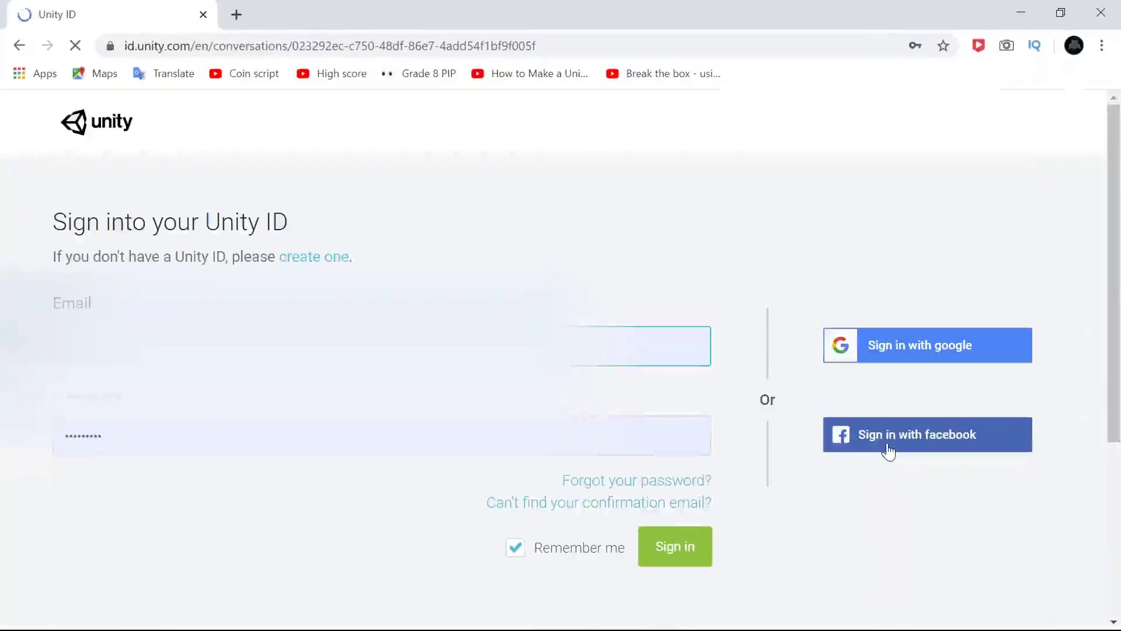
click(700, 551)
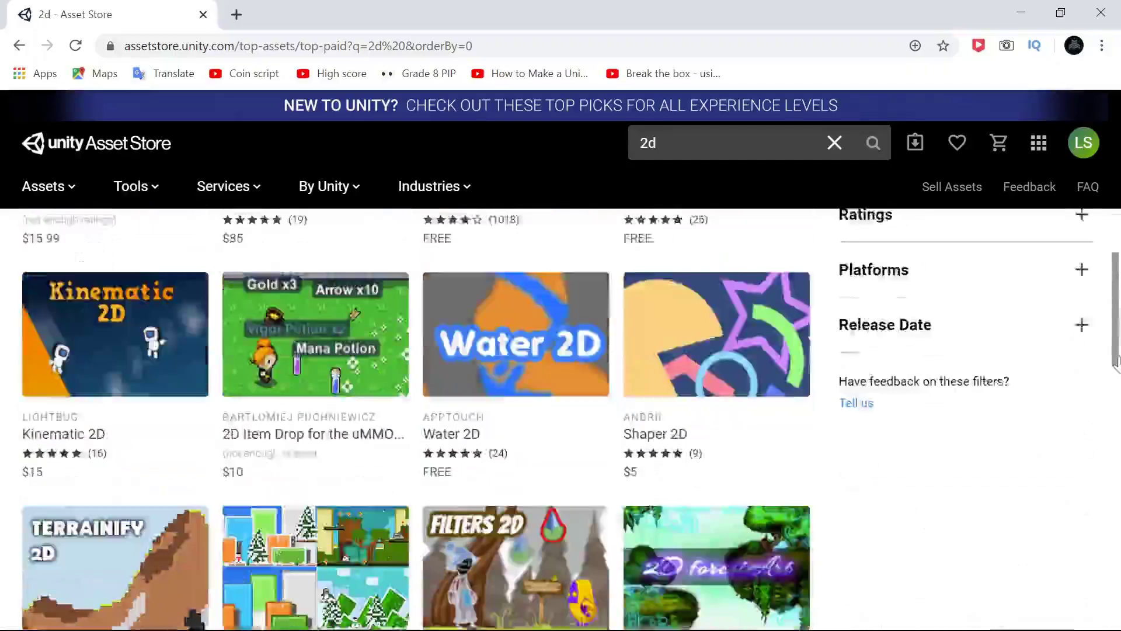
Step: Filter the 2d results to Free Assets under Pricing and move to the next page
scroll(846, 508, up, 5)
click(847, 505)
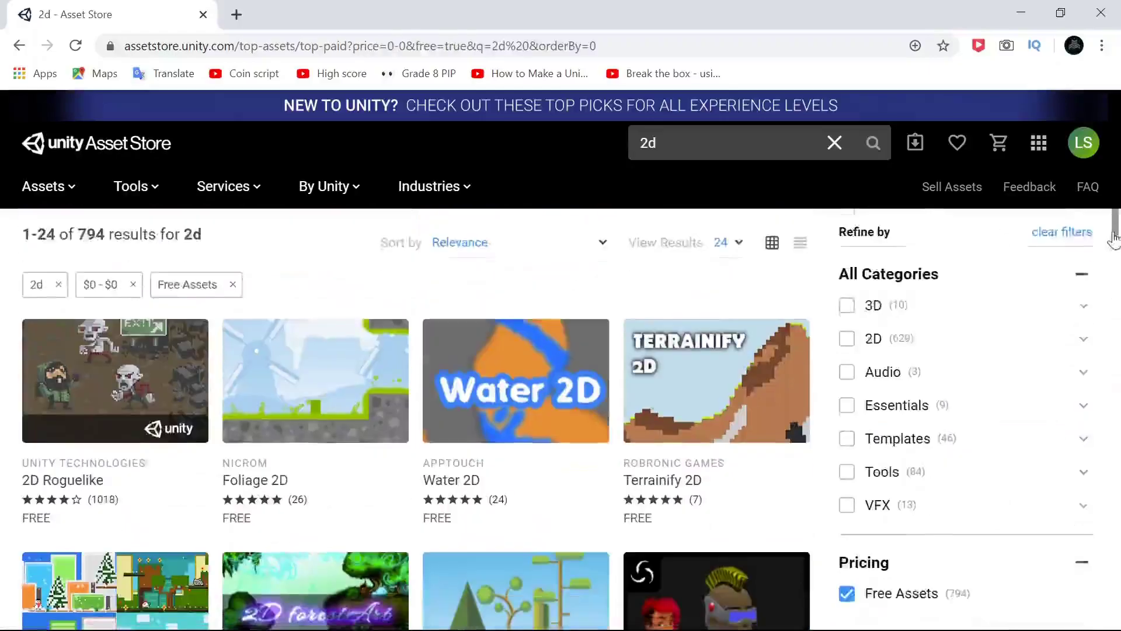
scroll(1061, 418, down, 10)
scroll(583, 541, down, 3)
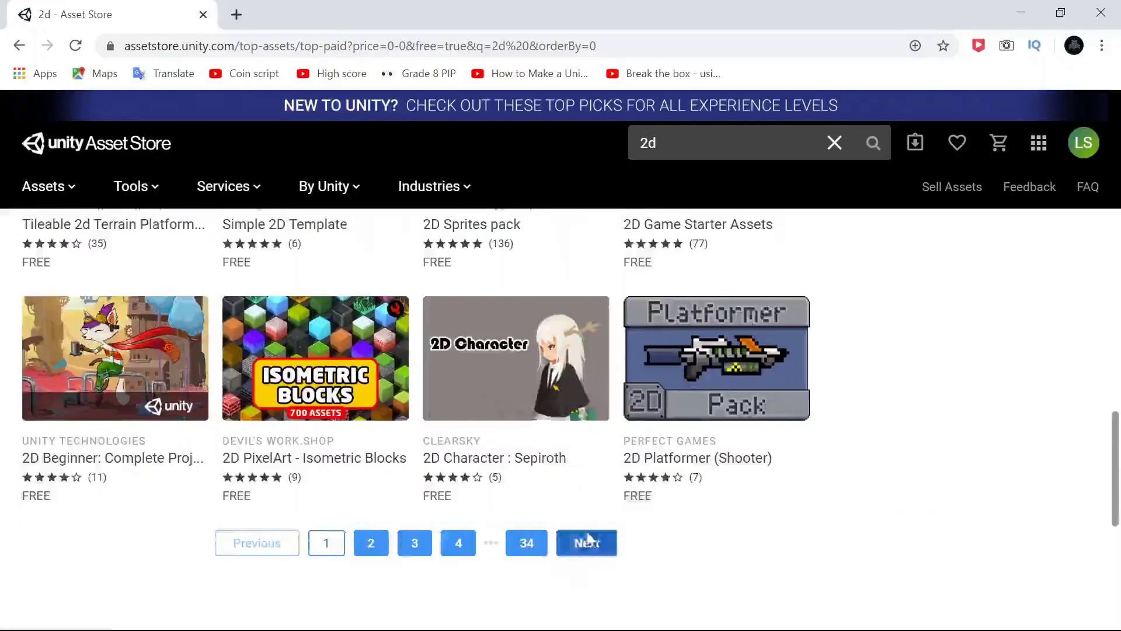
click(583, 540)
Step: Restrict the free results to the 2D category and go to page 2
scroll(578, 560, down, 15)
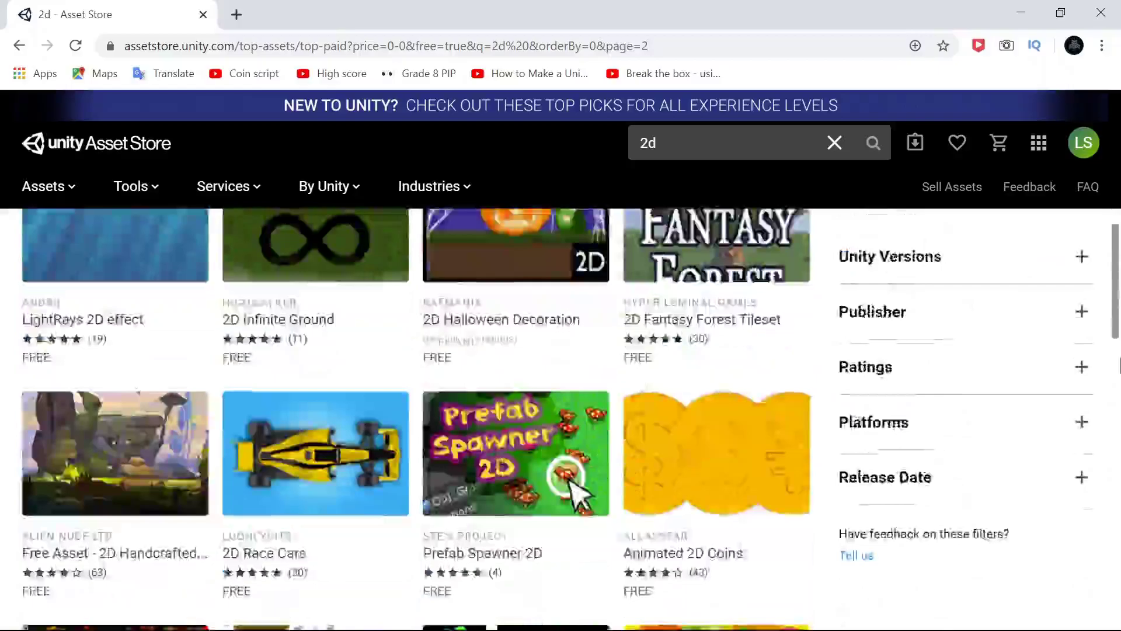
scroll(929, 353, up, 20)
click(902, 369)
scroll(1118, 294, down, 3)
scroll(1118, 295, down, 10)
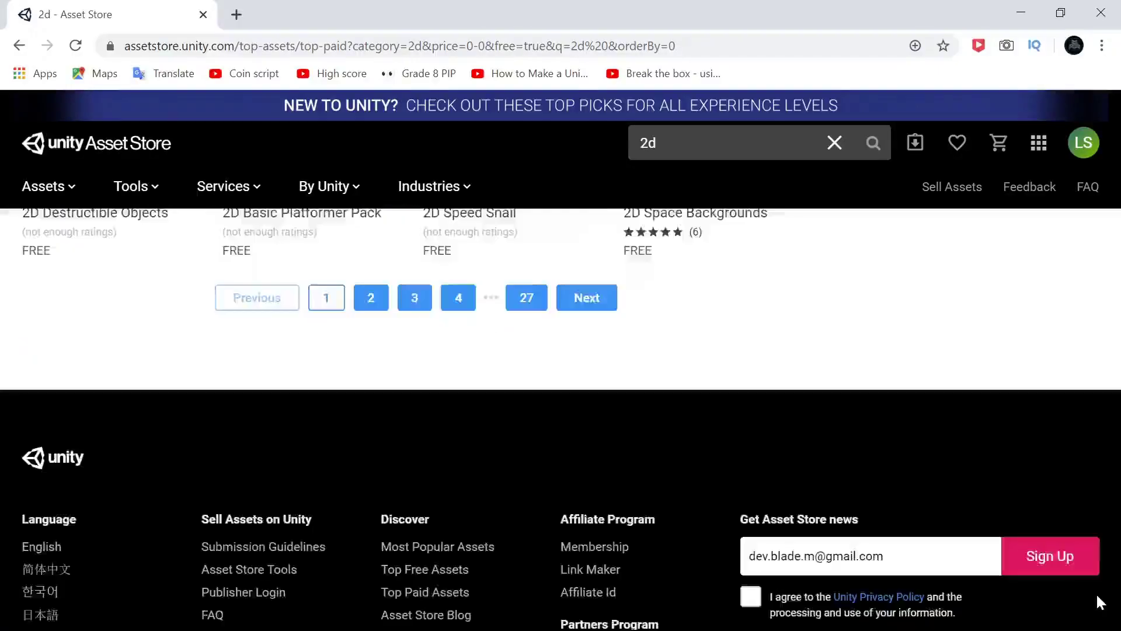
click(585, 295)
scroll(1108, 313, down, 15)
click(586, 286)
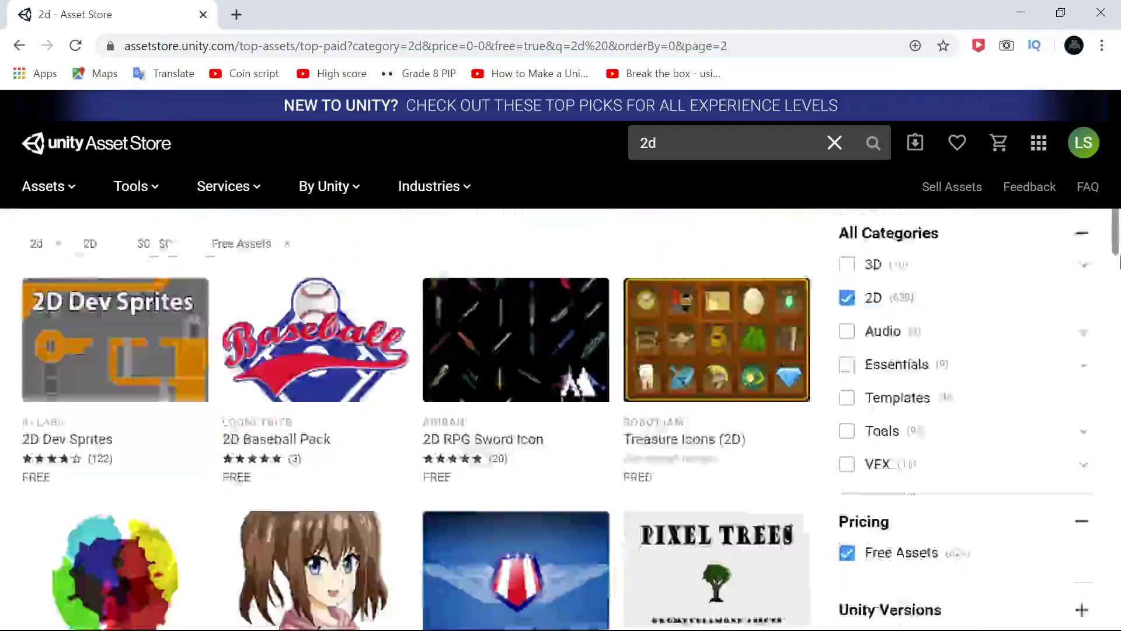
scroll(1114, 408, down, 15)
scroll(1114, 409, up, 5)
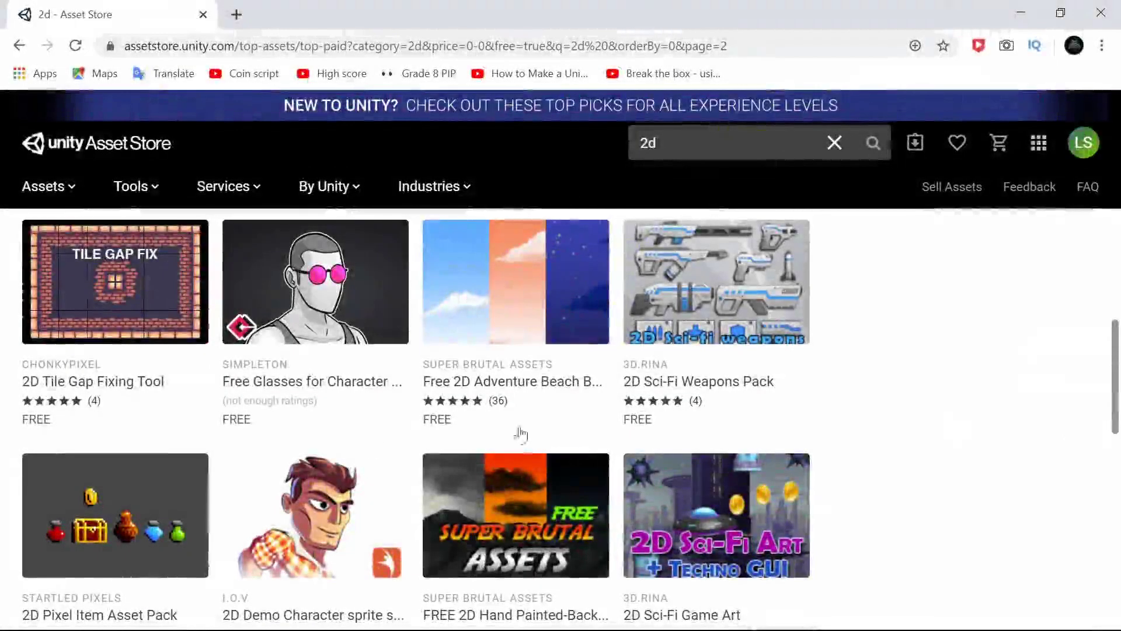
Step: Add the 2D Pixel Item Asset Pack to My Assets and dismiss the confirmation banner
click(58, 528)
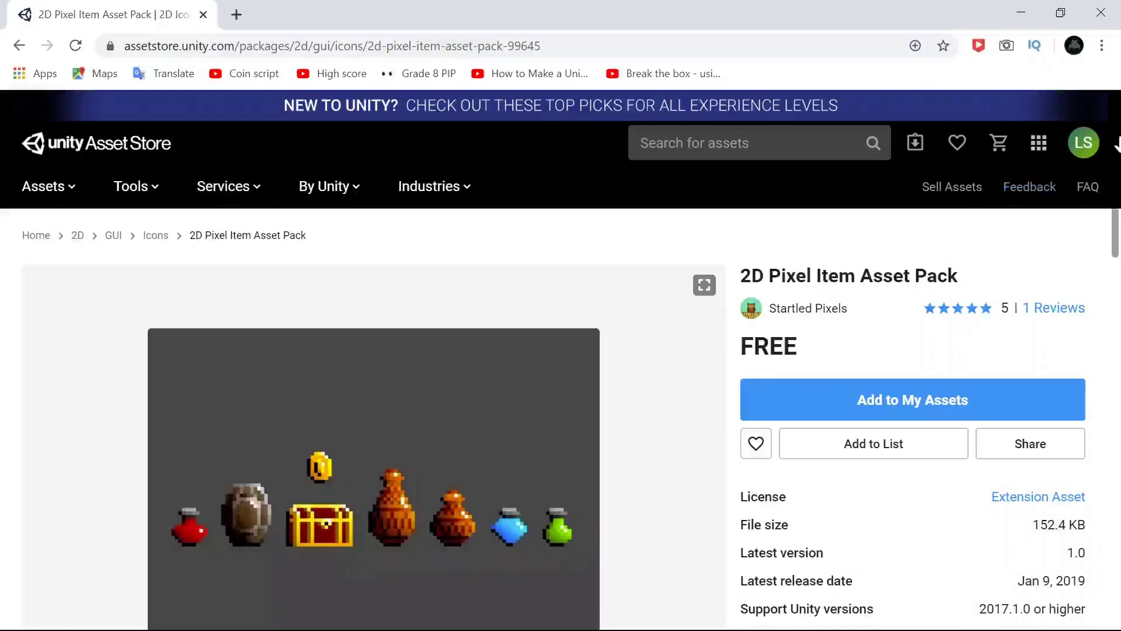
scroll(1116, 158, down, 2)
scroll(1116, 163, up, 1)
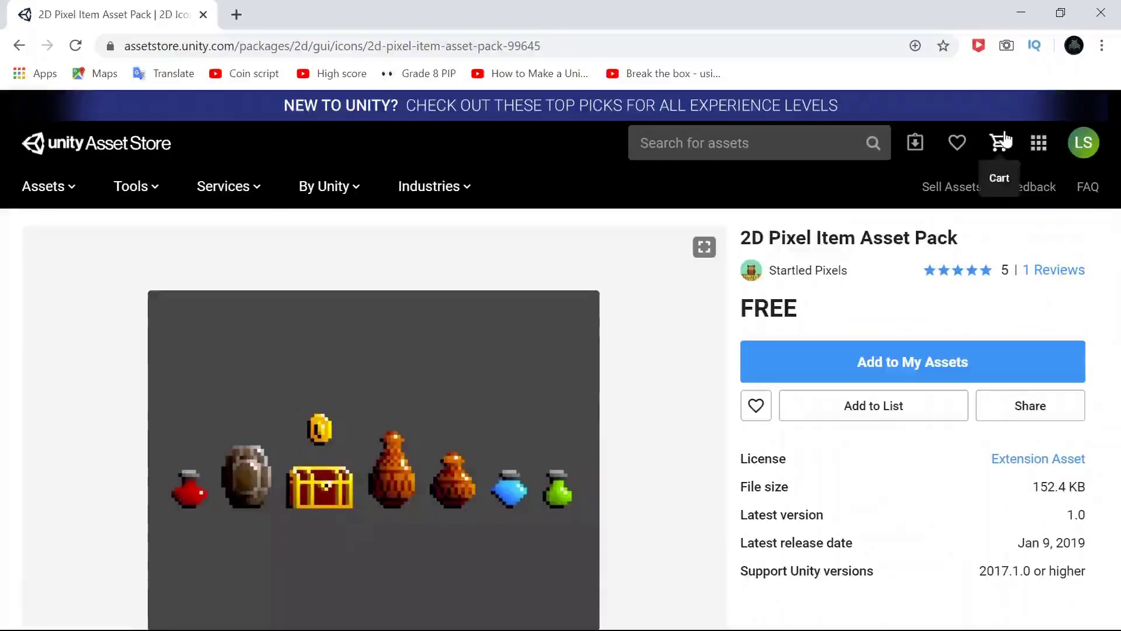
click(801, 350)
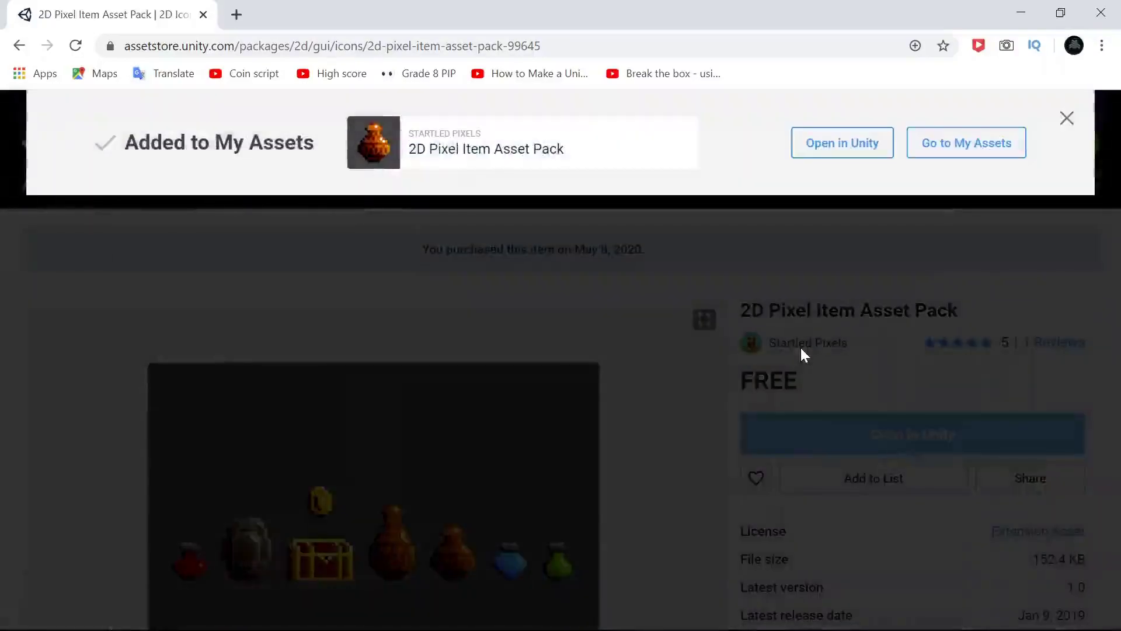
click(1067, 118)
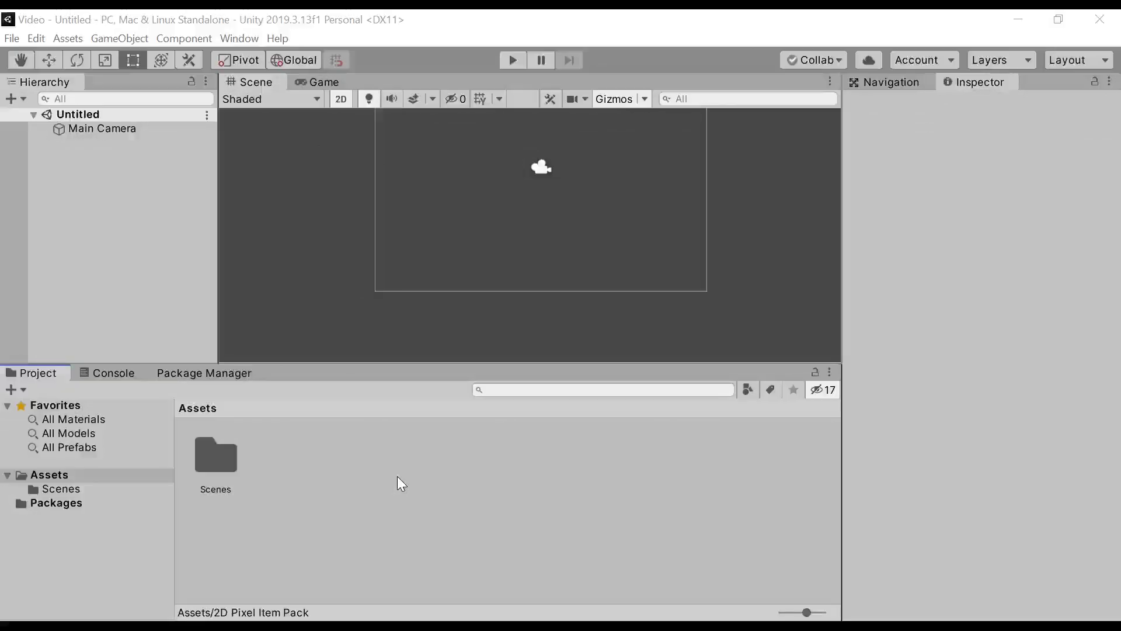
Step: Close the Package Manager panel, leaving the Project panel showing Assets with the Scenes folder
click(208, 380)
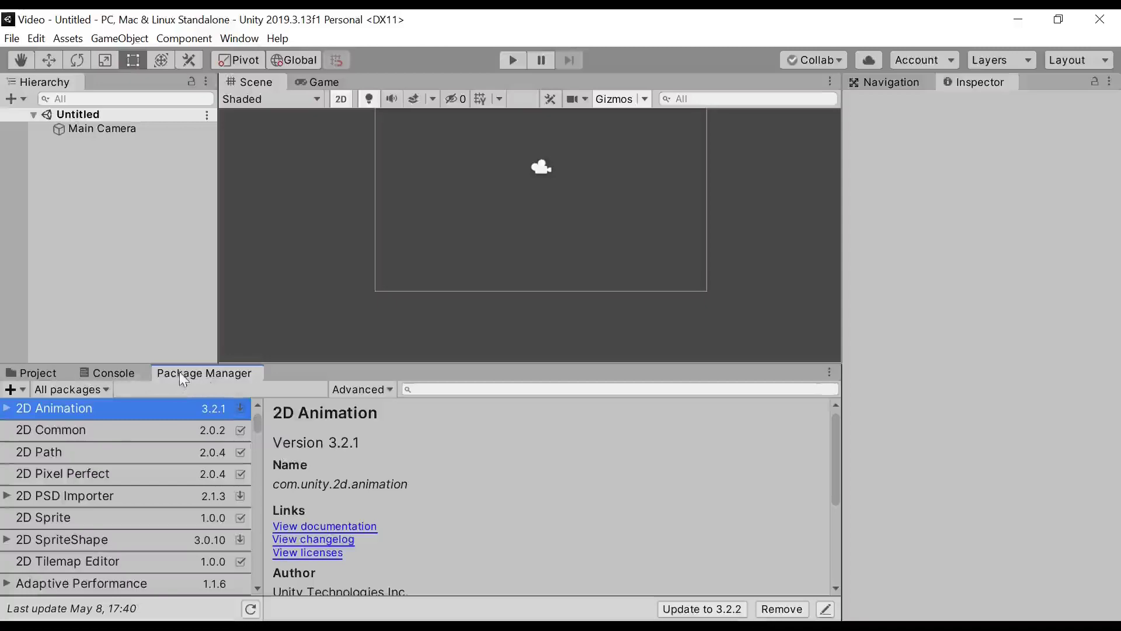
click(248, 39)
click(146, 202)
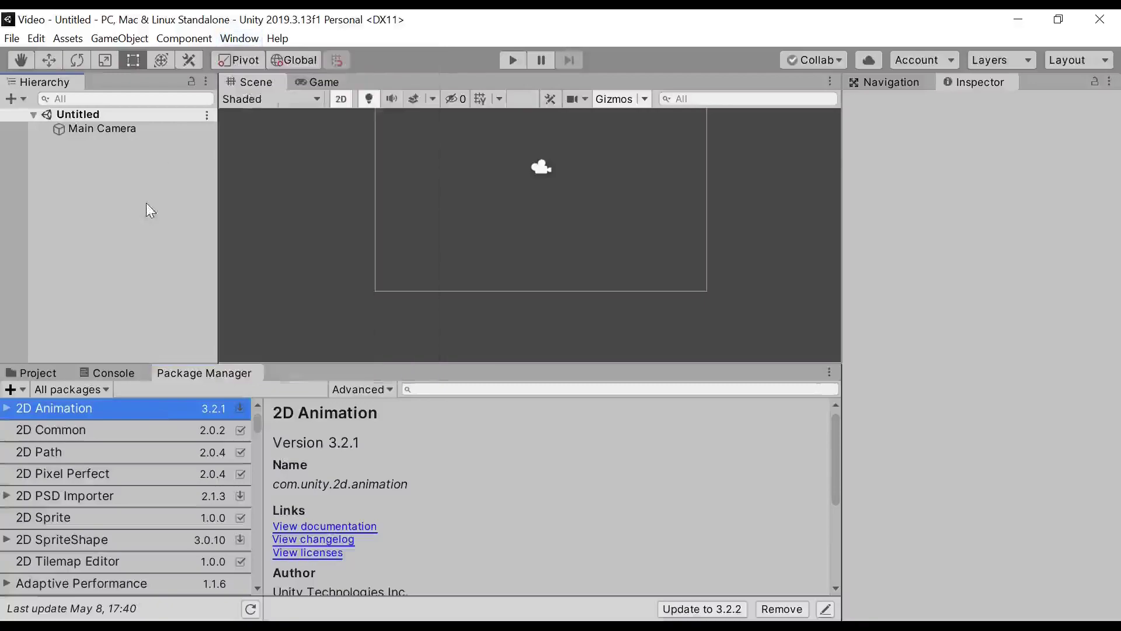
right_click(229, 375)
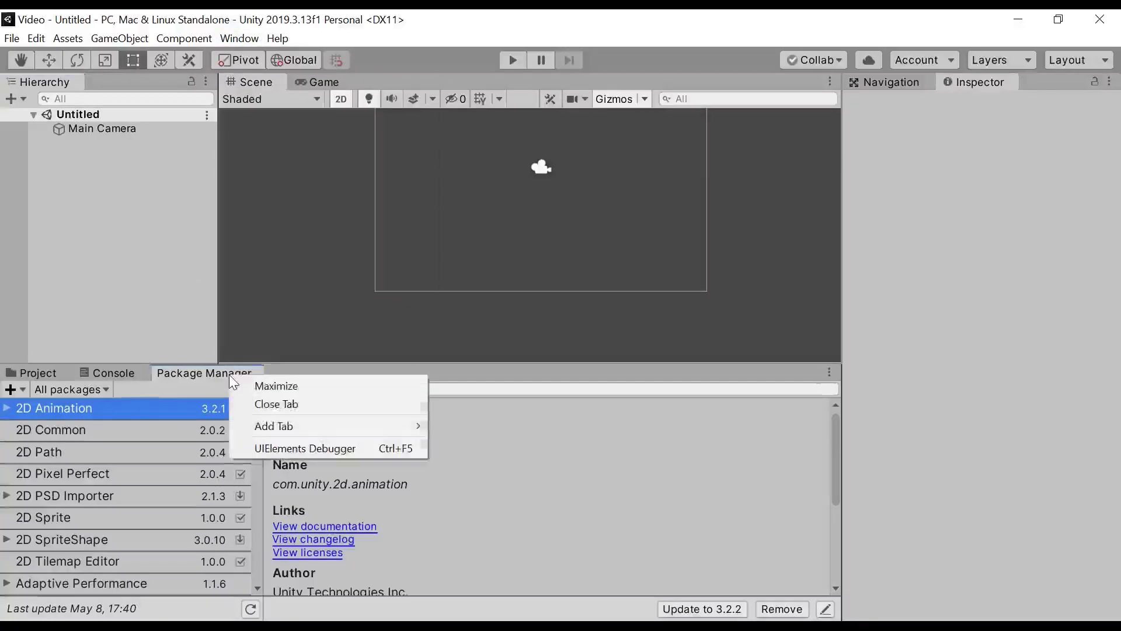
click(272, 409)
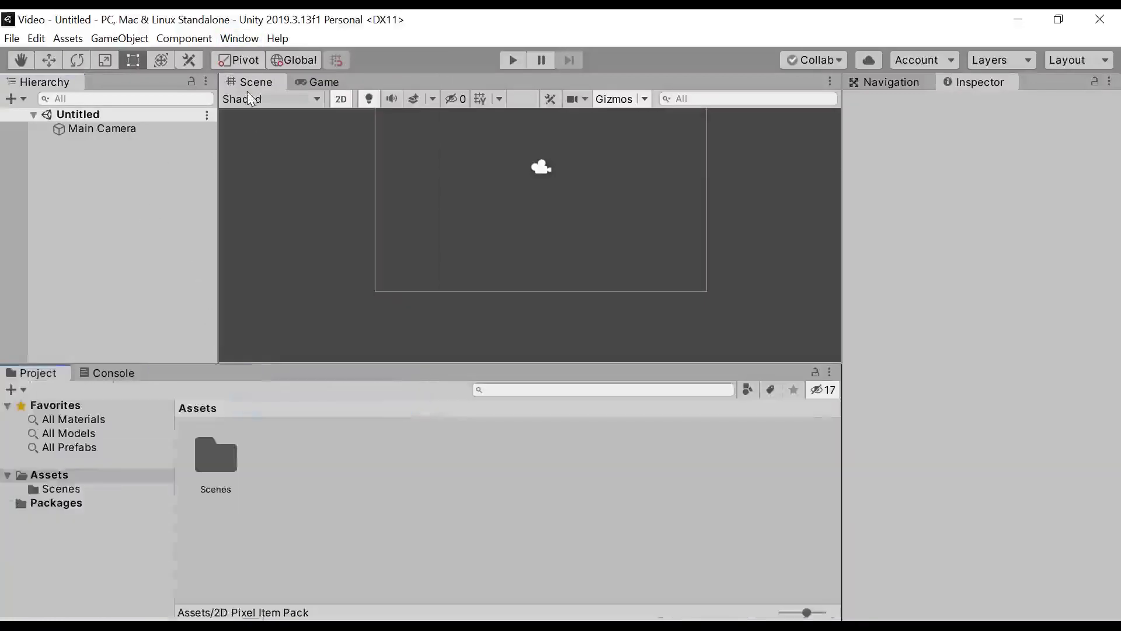
Step: Reopen Window > Package Manager and dock its tab beside Project and Console
click(238, 39)
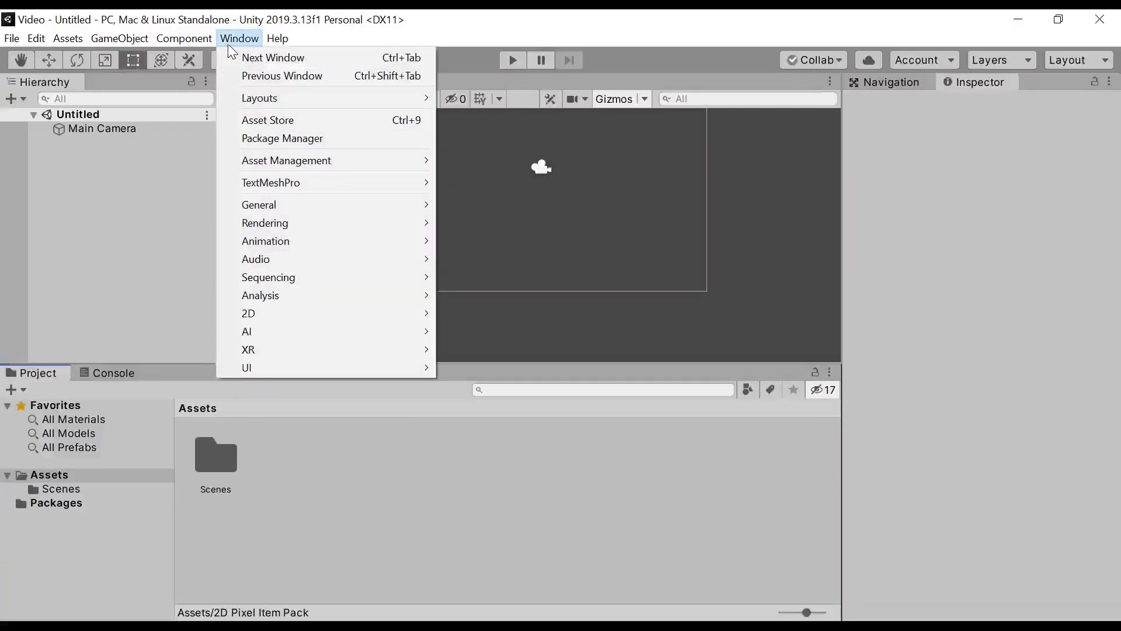
click(290, 144)
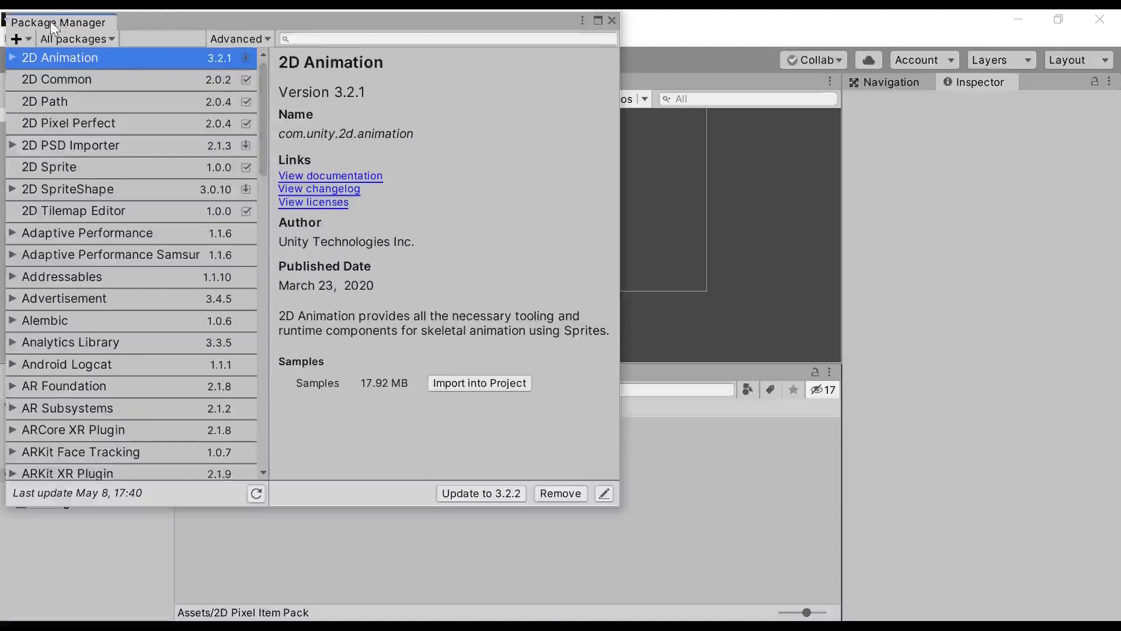
drag(50, 21, 713, 386)
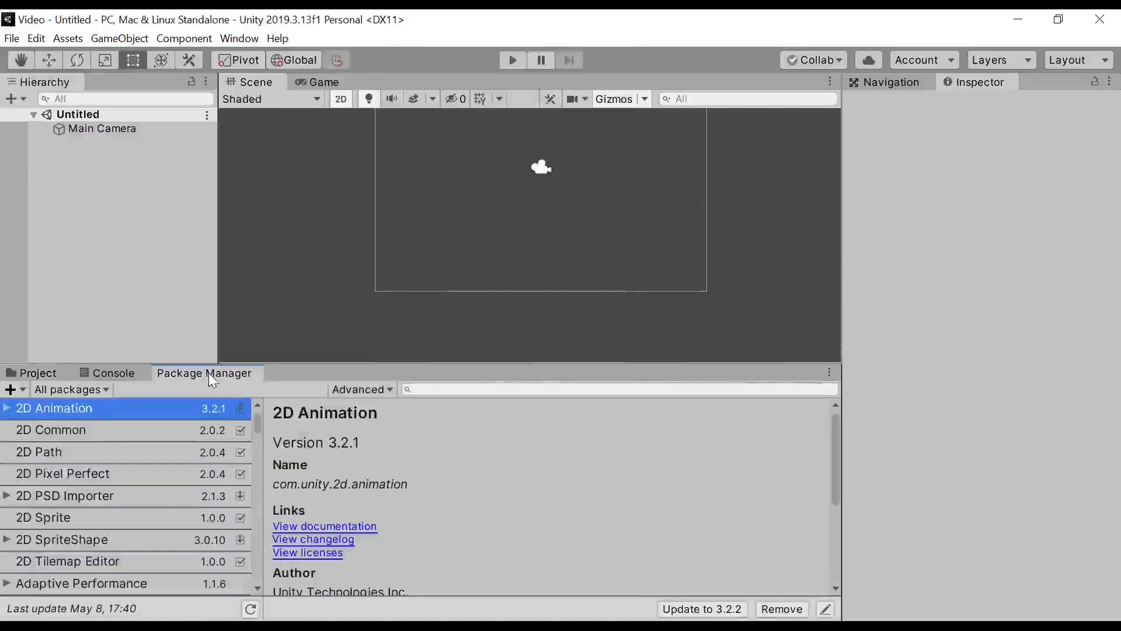
mouse_move(208, 373)
mouse_down()
mouse_move(452, 85)
mouse_move(377, 78)
mouse_move(254, 328)
mouse_move(192, 374)
mouse_up()
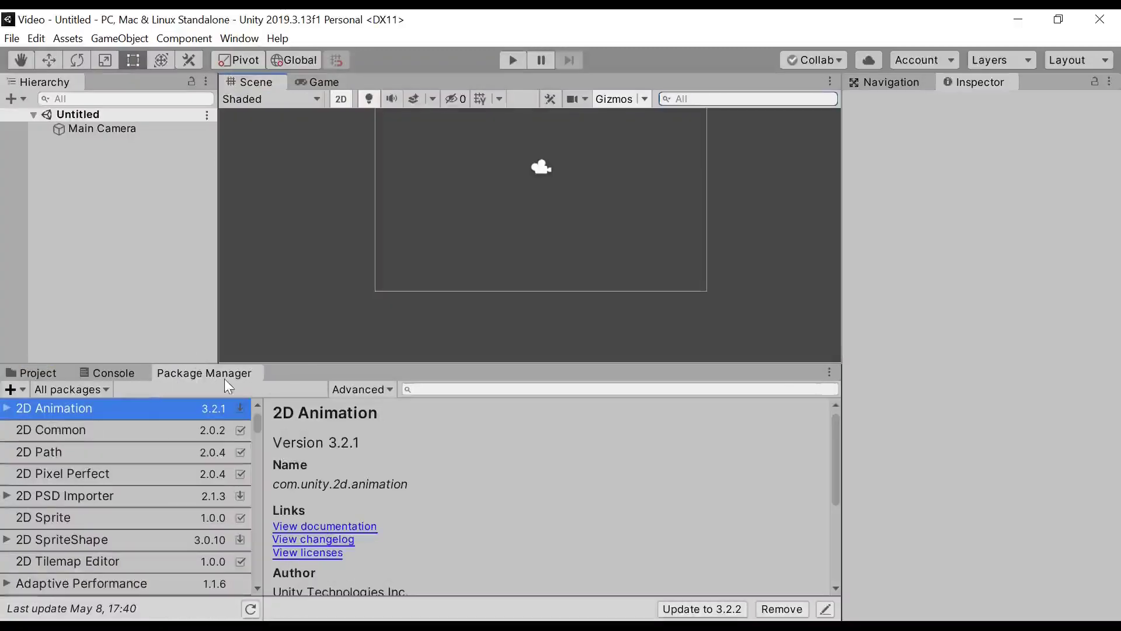
Step: Switch the Package Manager list from All packages to My Assets, showing the 2D Pixel Item Asset Pack
click(81, 389)
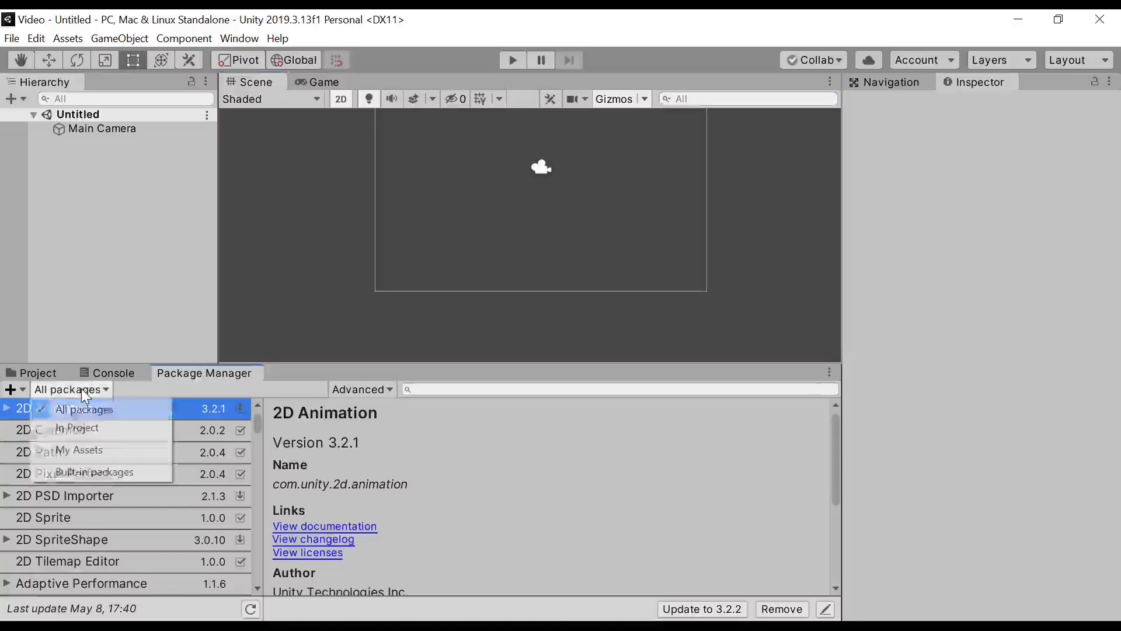
click(116, 448)
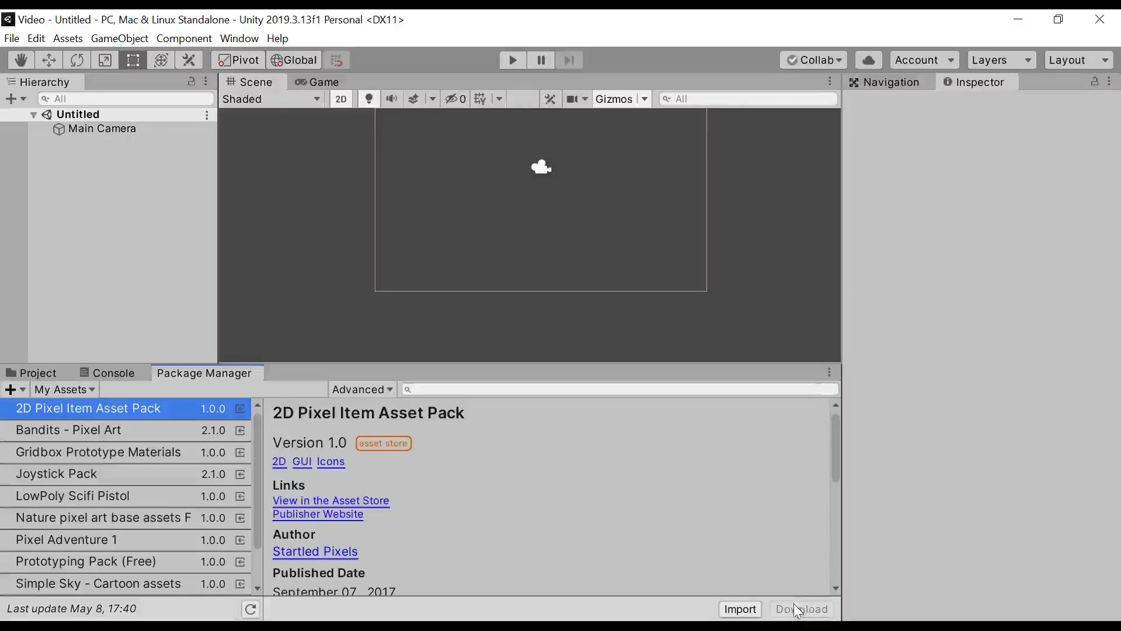
Step: Import all files of the 2D Pixel Item Asset Pack, keeping the green heart sprite included
click(741, 609)
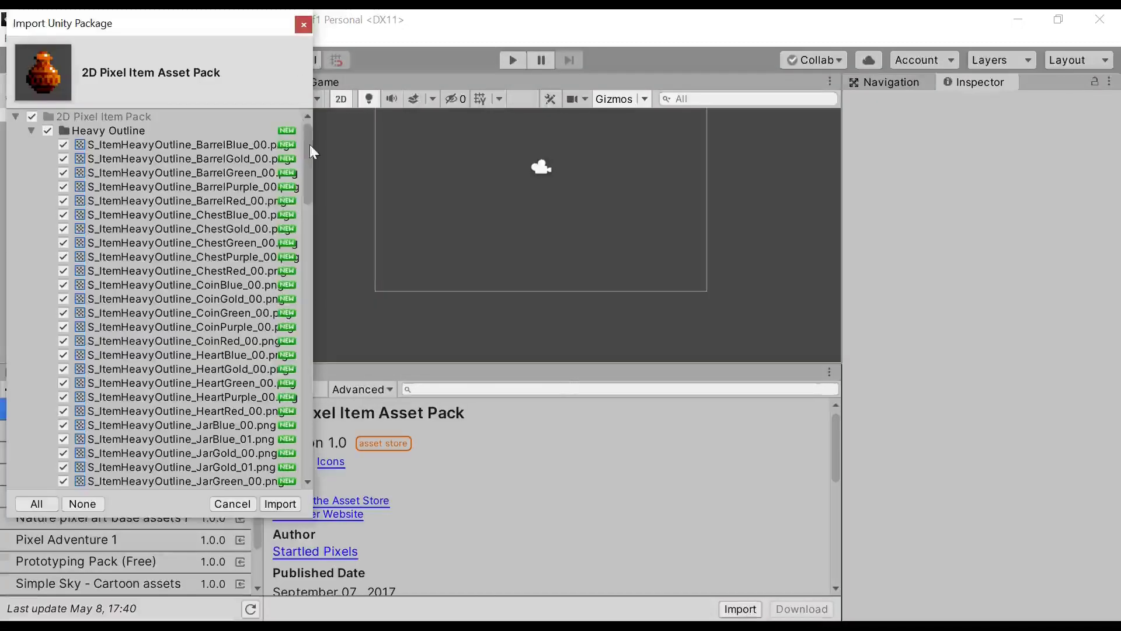
drag(310, 145, 303, 170)
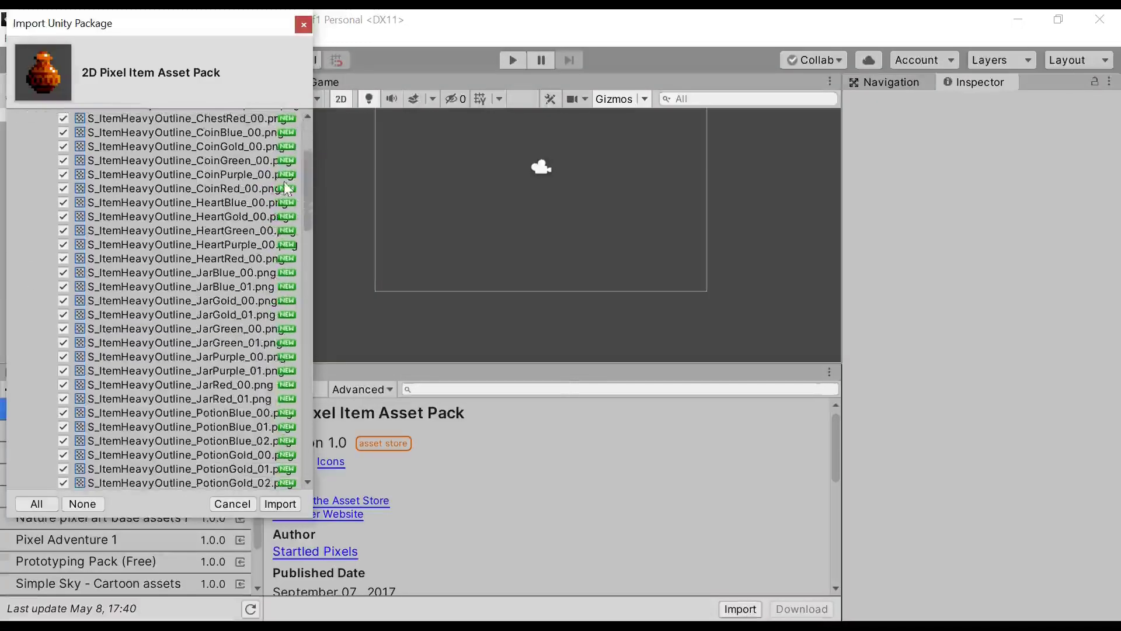
click(64, 230)
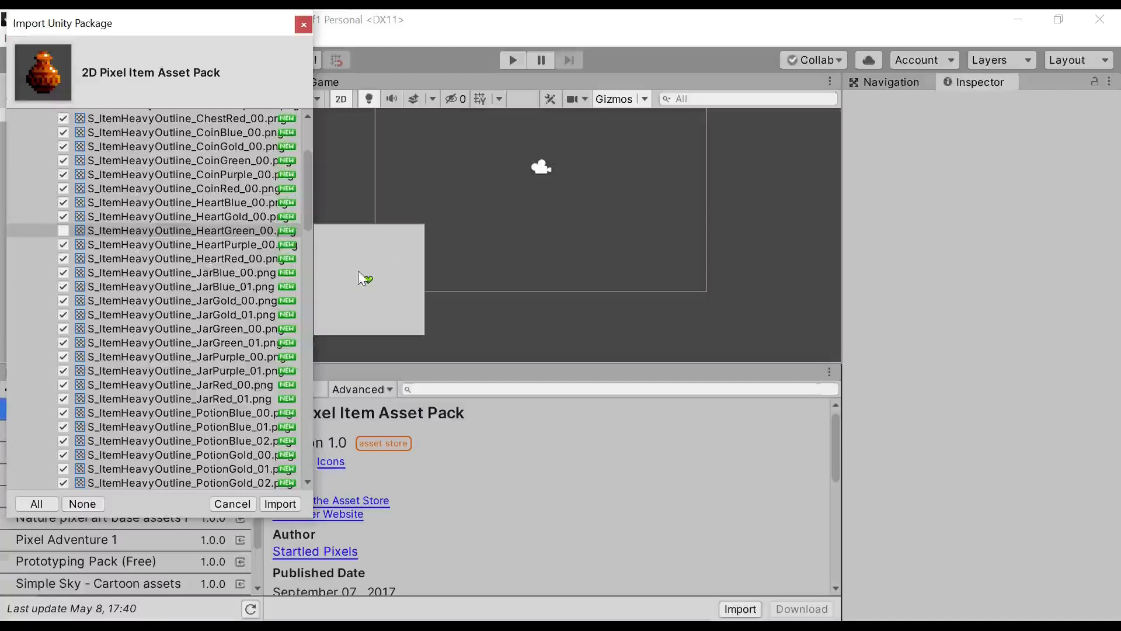
click(64, 230)
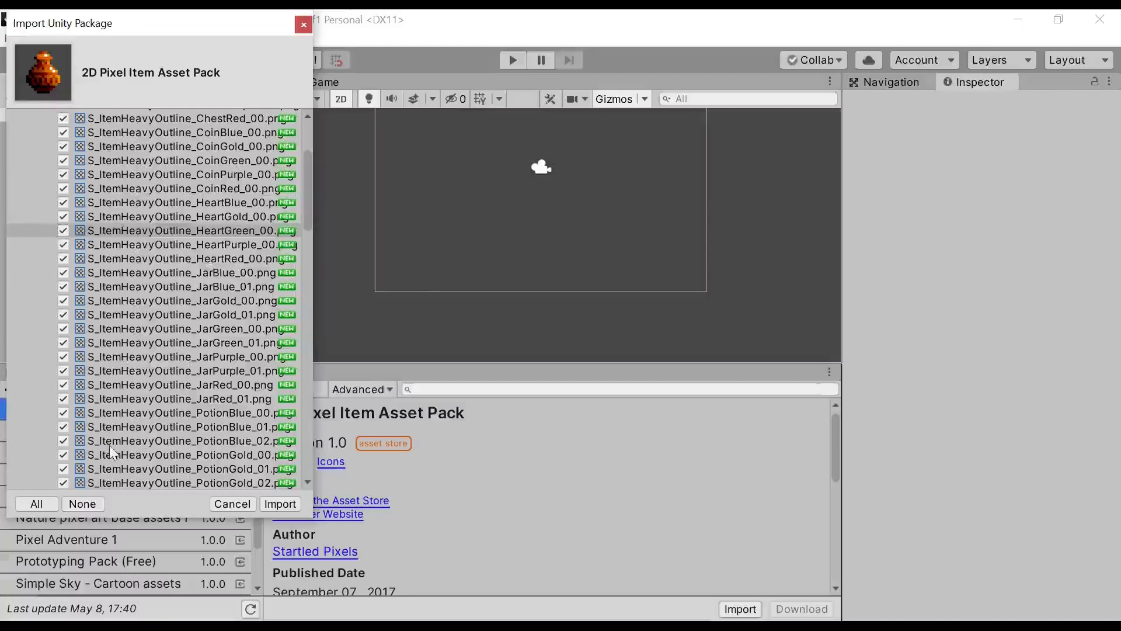
click(286, 505)
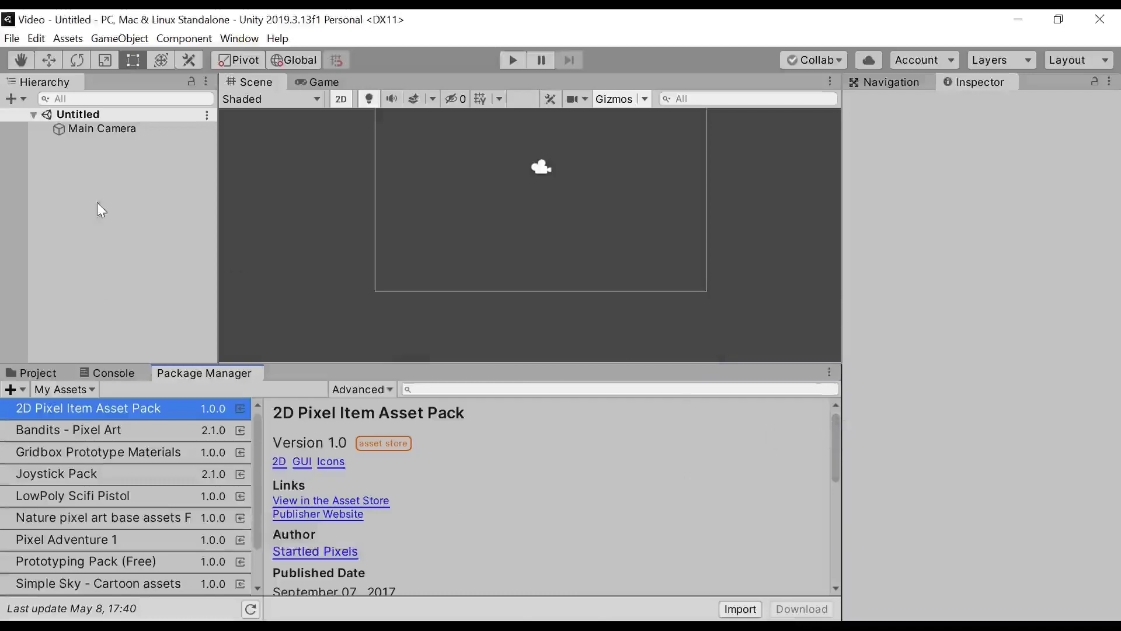
Step: In the Project tab, browse into 2D Pixel Item Pack > Light Outline
click(37, 373)
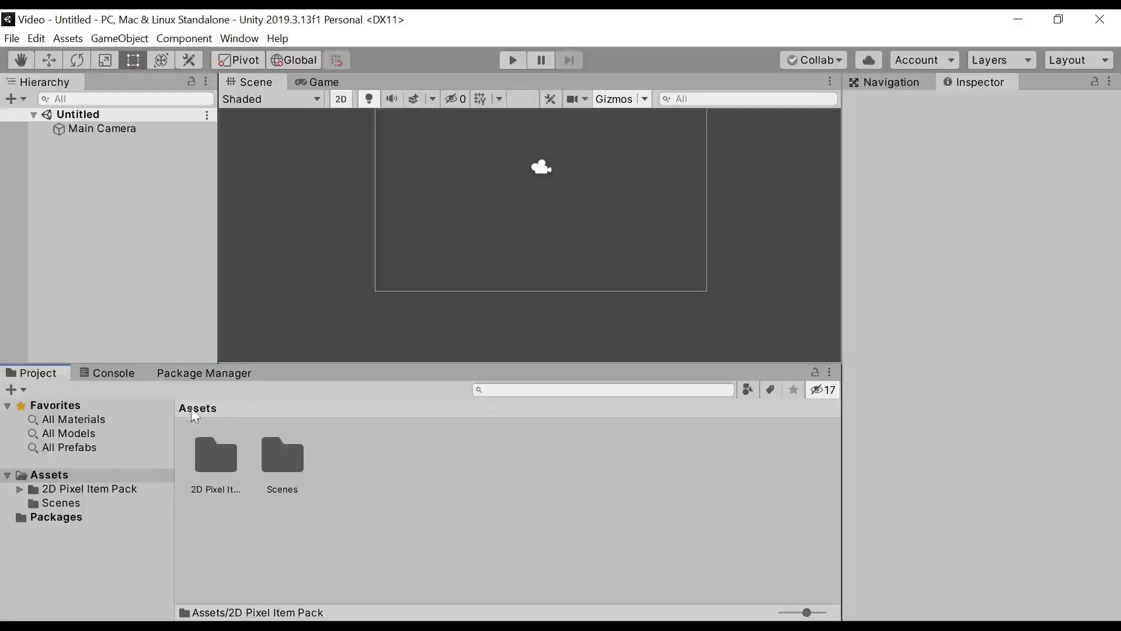
double_click(227, 473)
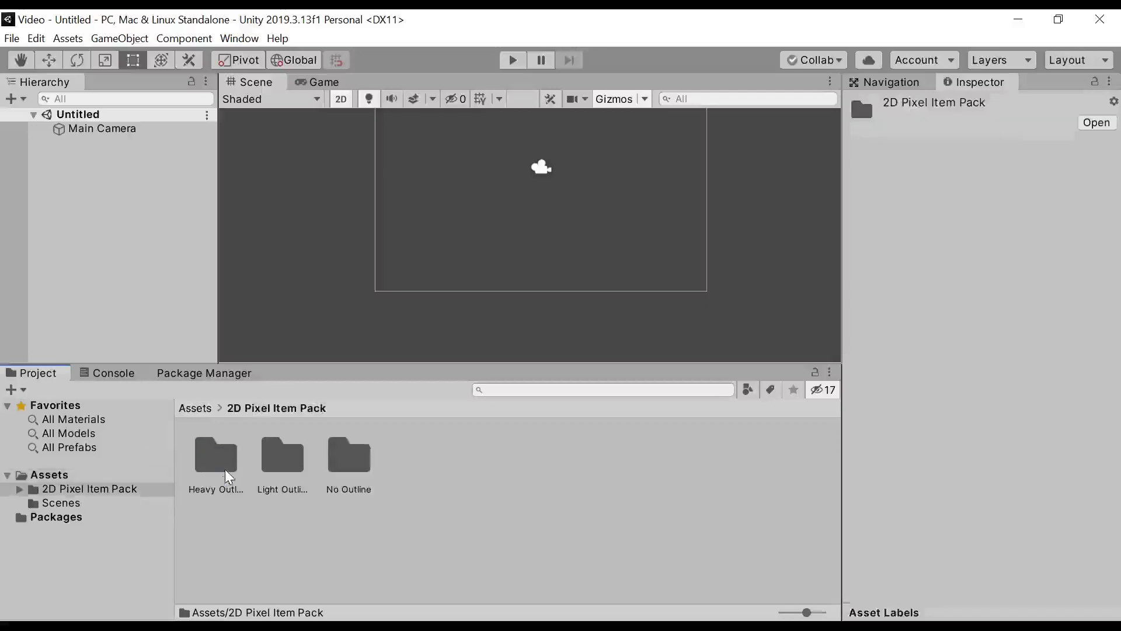
double_click(292, 458)
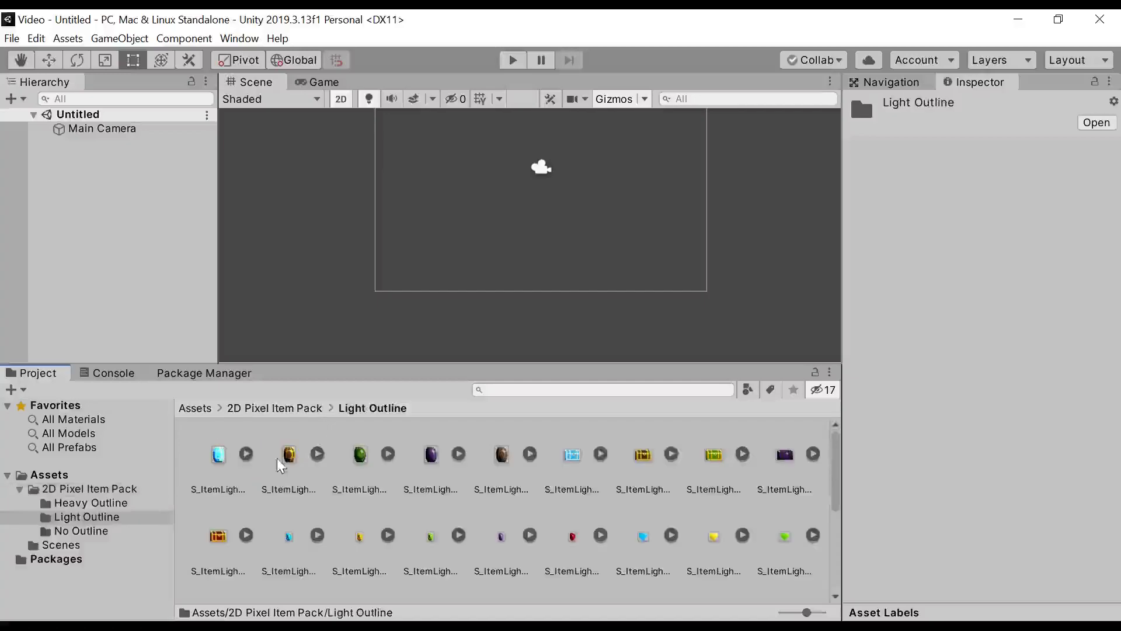
Step: Drag the S_ItemLightOutline_BarrelBlue sub-sprite into the Scene view and centre it
click(248, 454)
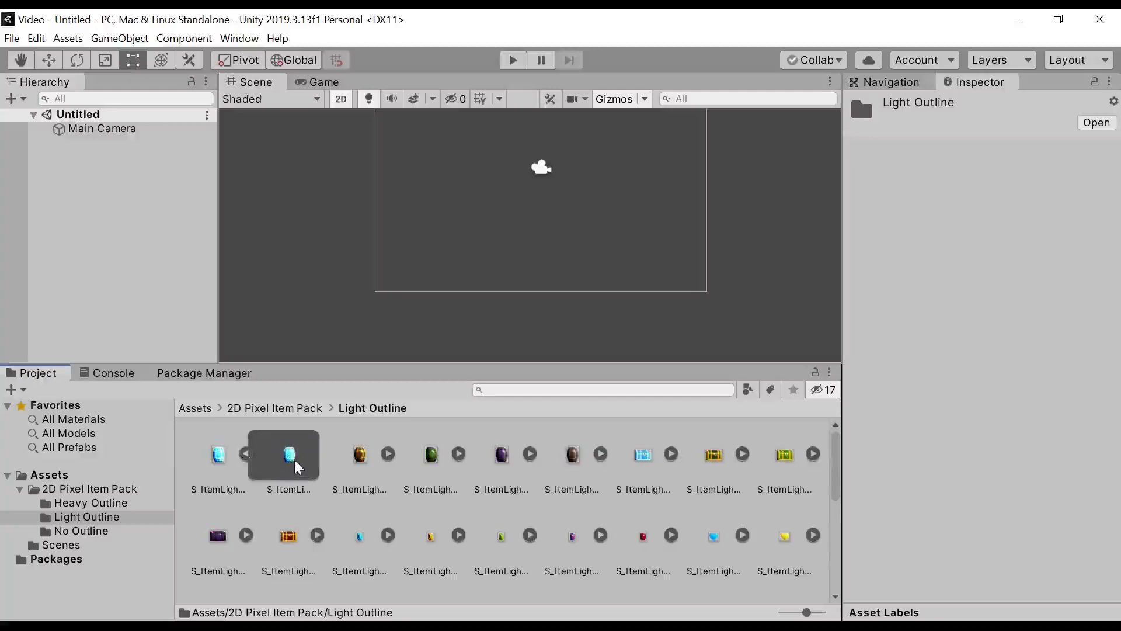
drag(292, 465, 490, 236)
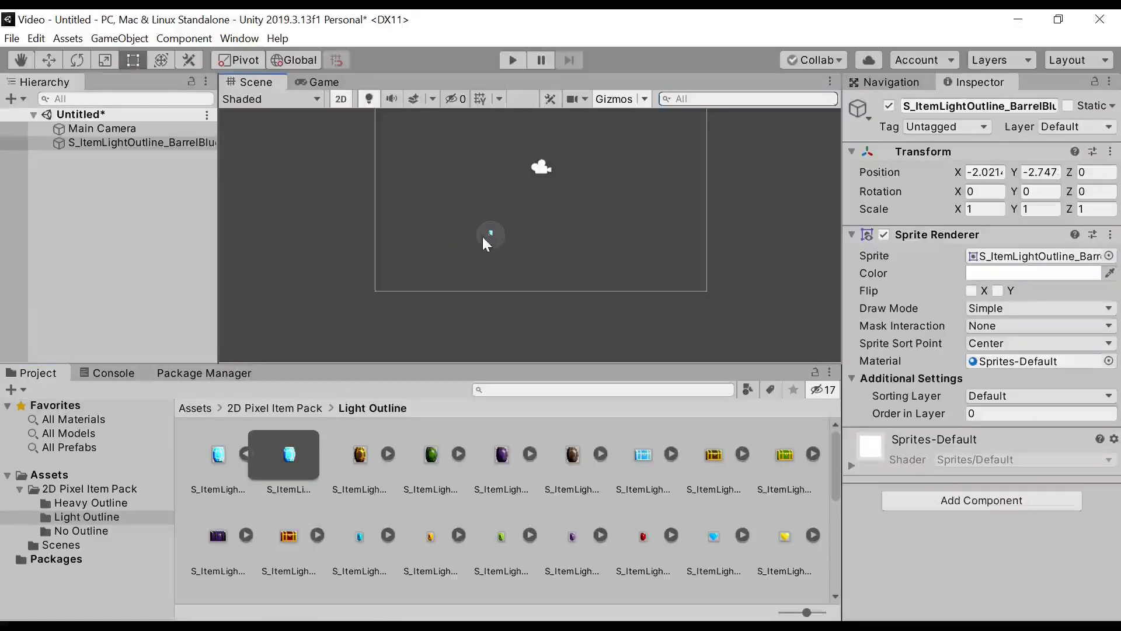
scroll(483, 237, up, 5)
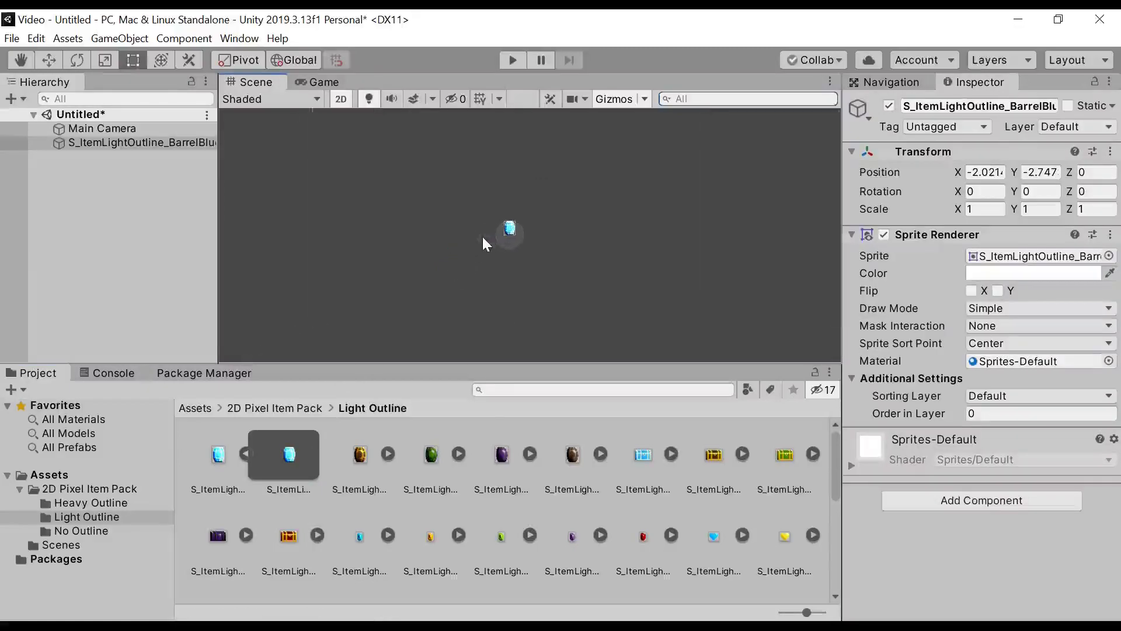
scroll(482, 236, up, 3)
middle_drag(482, 237, 409, 254)
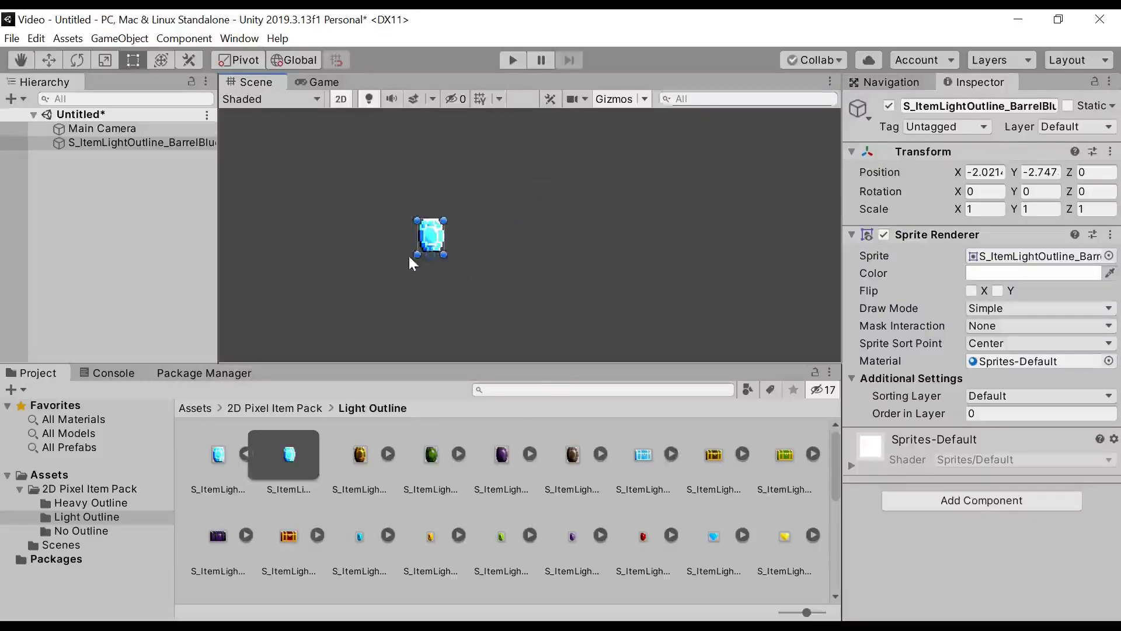
scroll(411, 255, up, 2)
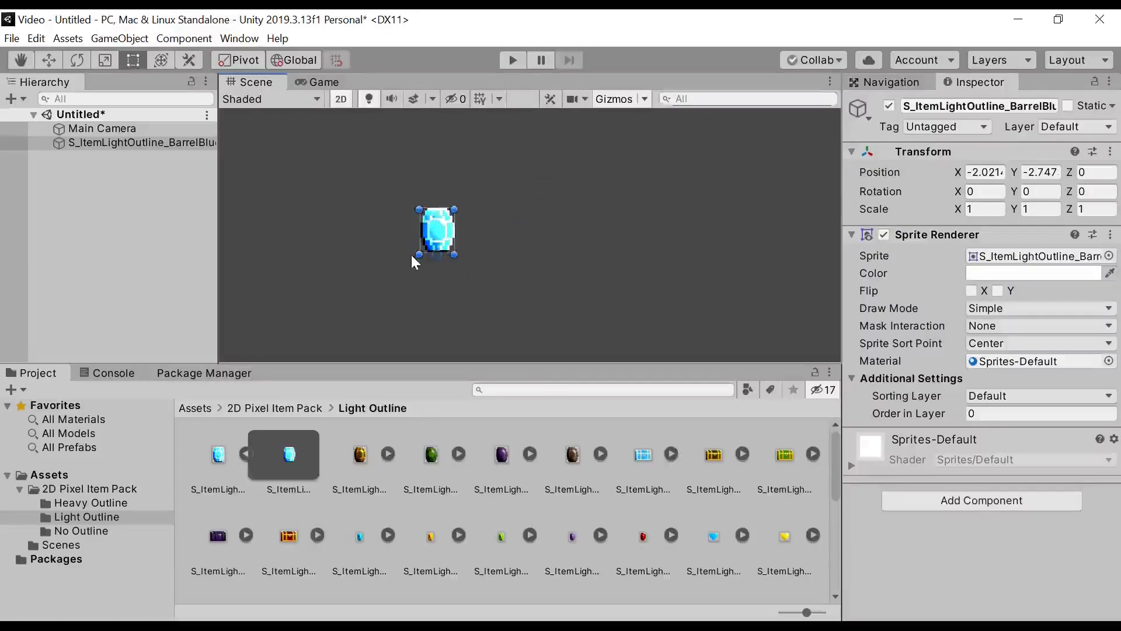